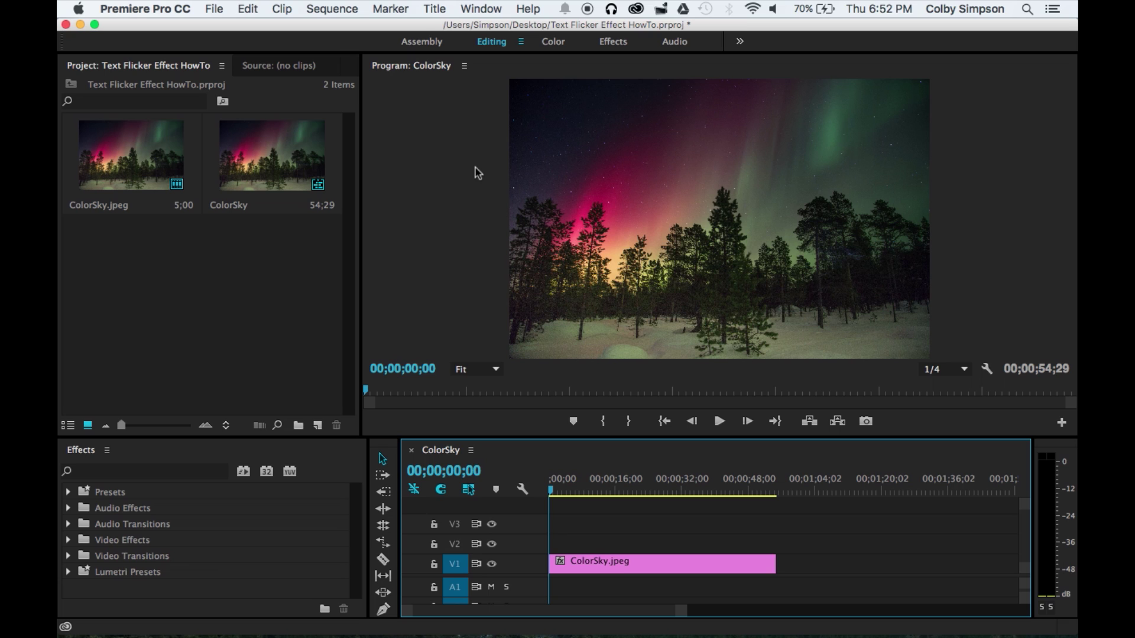
Create a default still title named 'title 1' at 5472×3648 and open it in the Titler.
{"action": "left_click", "coordinate": [436, 8]}
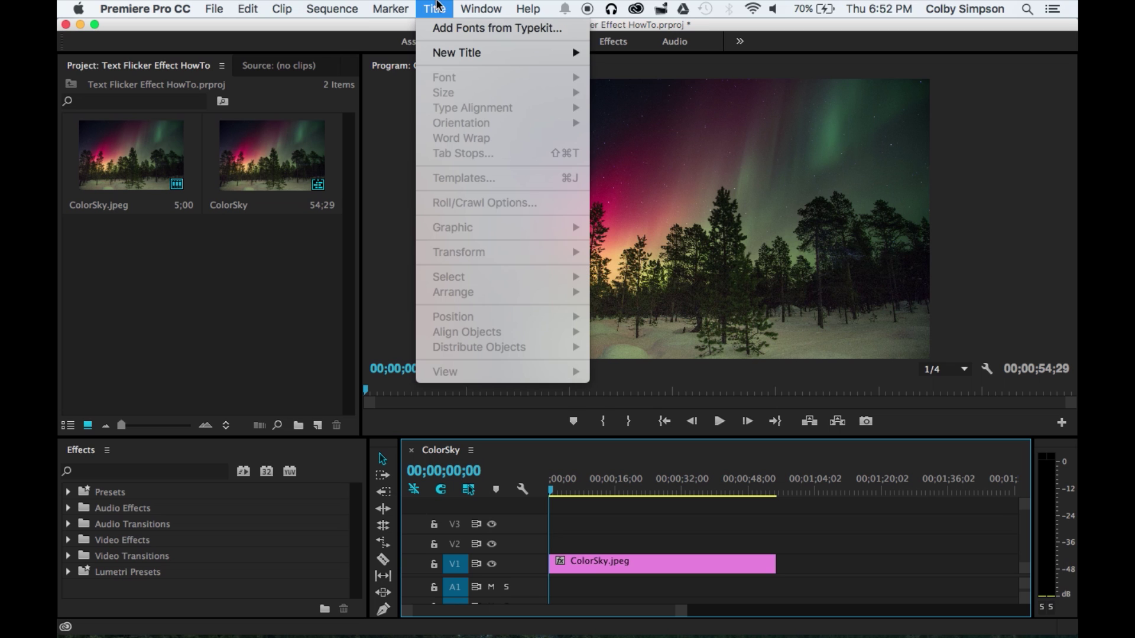
{"action": "mouse_move", "coordinate": [445, 54]}
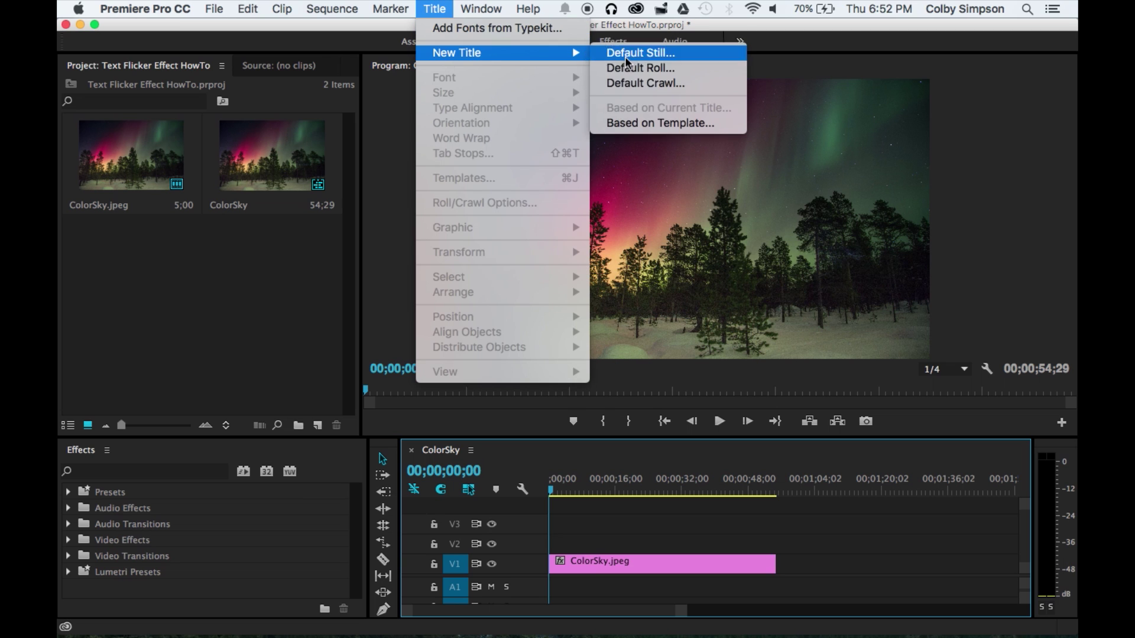
{"action": "left_click", "coordinate": [625, 56]}
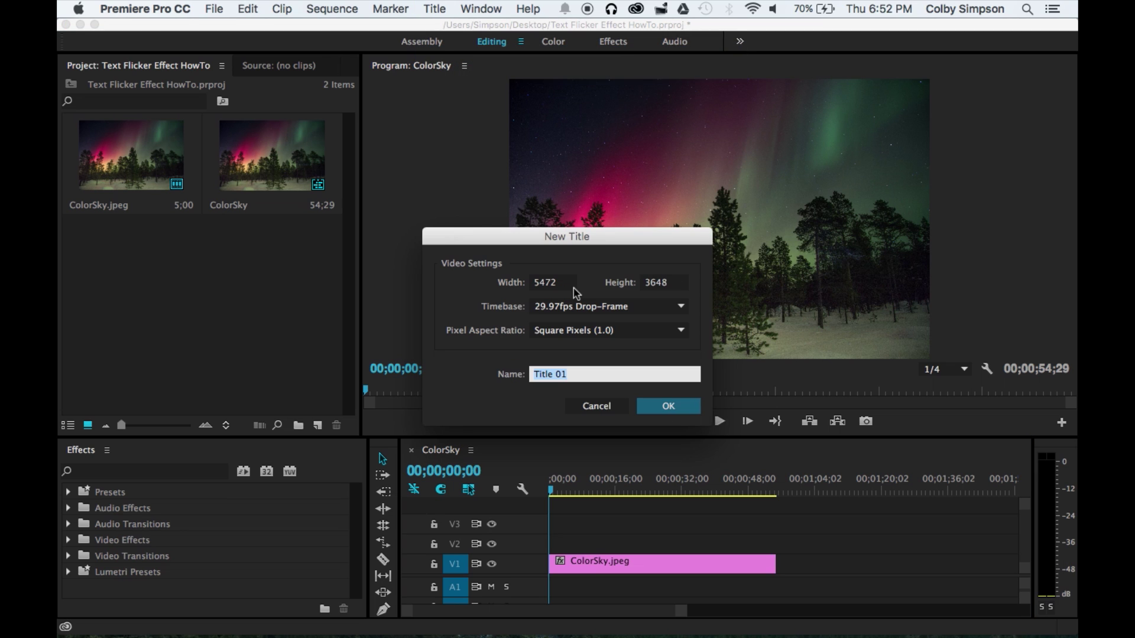
{"action": "type", "text": "title"}
{"action": "key", "text": "Return"}
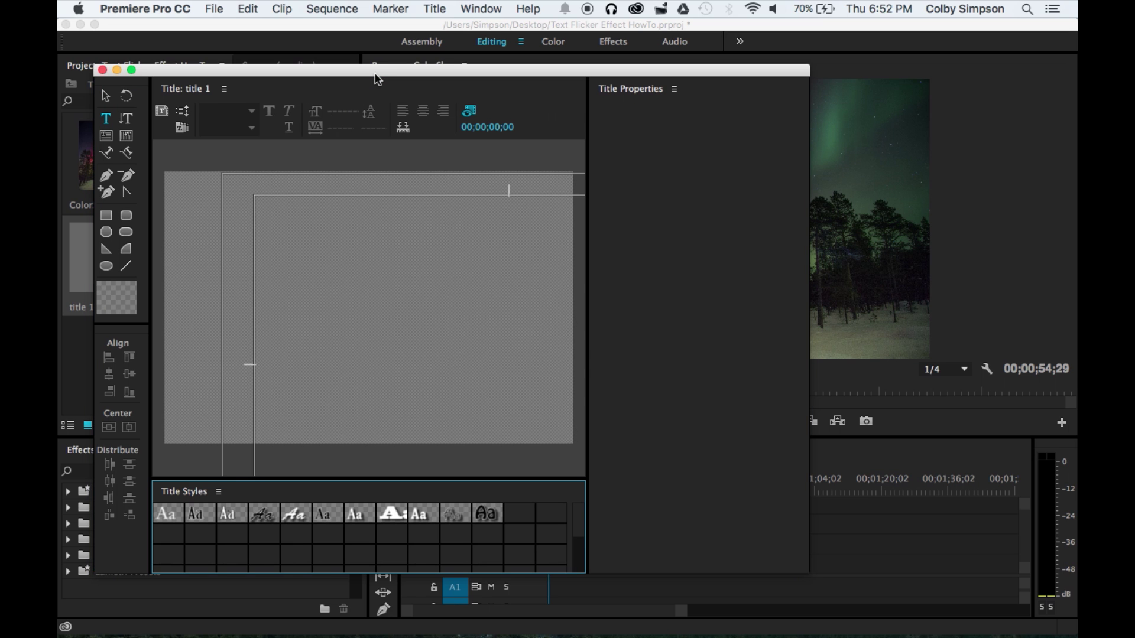
Type 'Hello Everyone' in the title frame and enlarge it to font size 396.
{"action": "left_click_drag", "start_coordinate": [390, 76], "coordinate": [446, 62]}
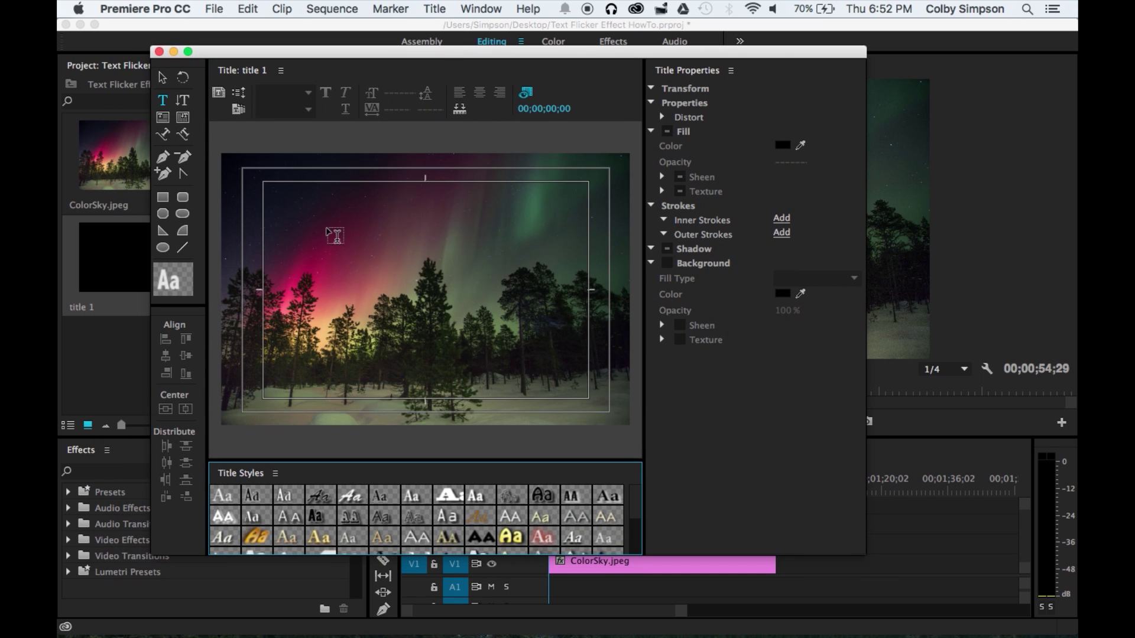
{"action": "left_click", "coordinate": [327, 226]}
{"action": "left_click", "coordinate": [327, 226]}
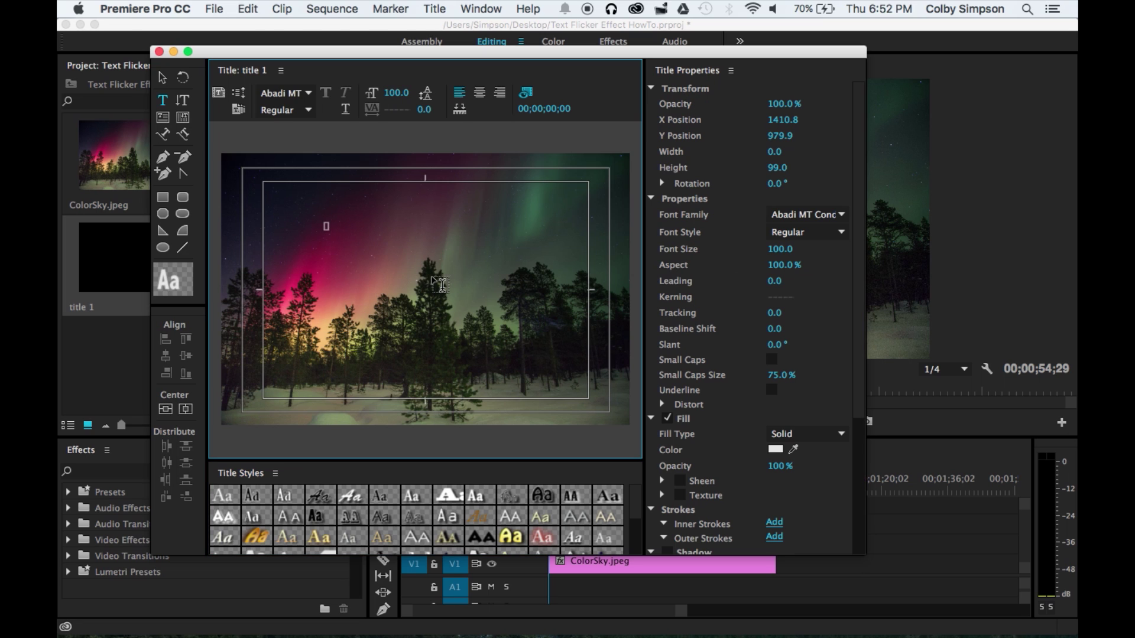
{"action": "type", "text": "Oello"}
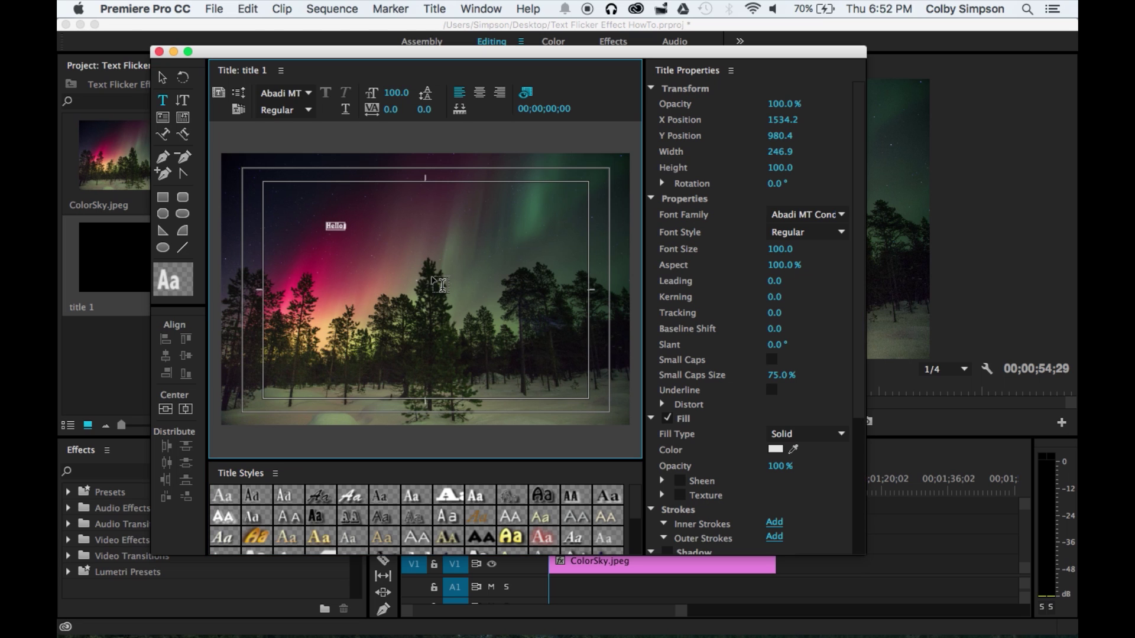
{"action": "type", "text": " Everyone"}
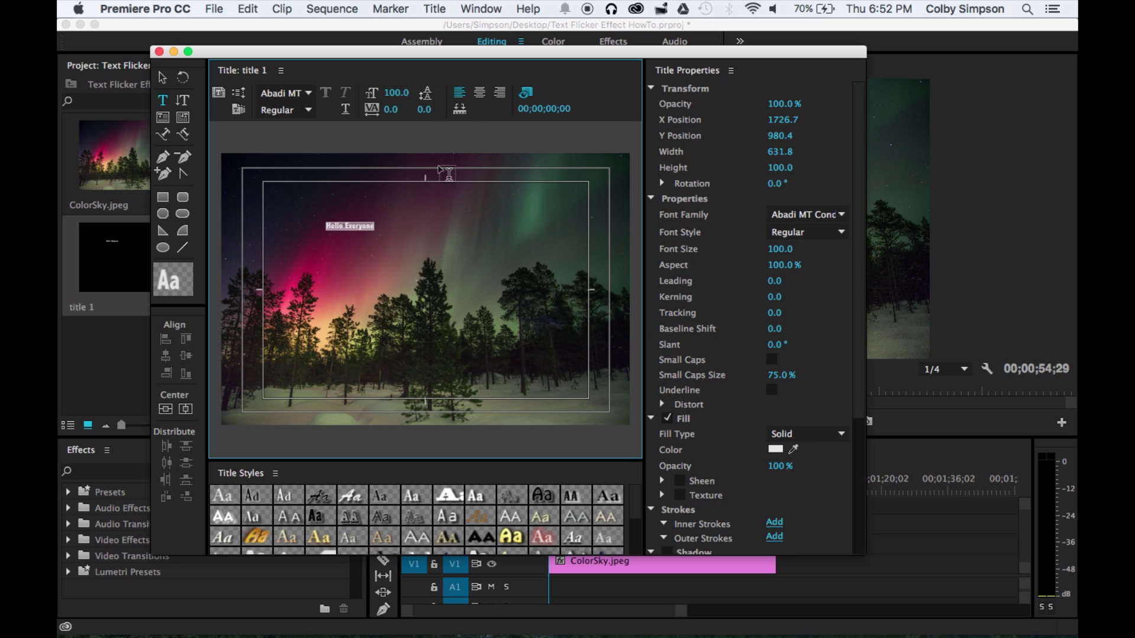
{"action": "left_click_drag", "start_coordinate": [396, 93], "coordinate": [565, 93]}
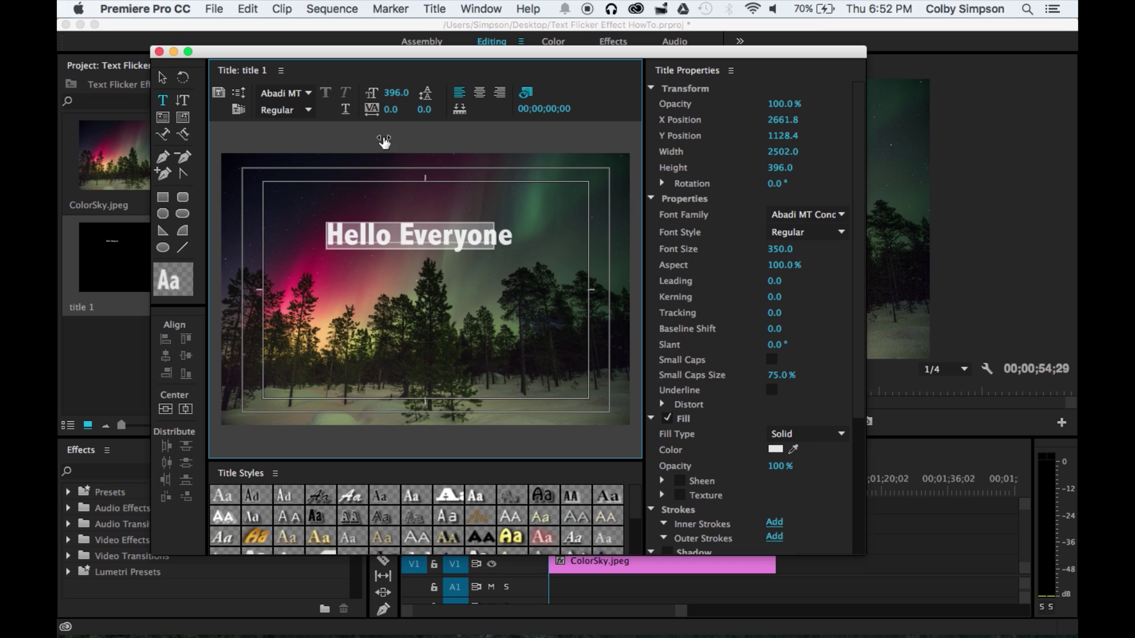
Set the text to the Big John font and move it left to X 2791.5, Y 1032.1.
{"action": "left_click", "coordinate": [163, 77]}
{"action": "left_click", "coordinate": [382, 237]}
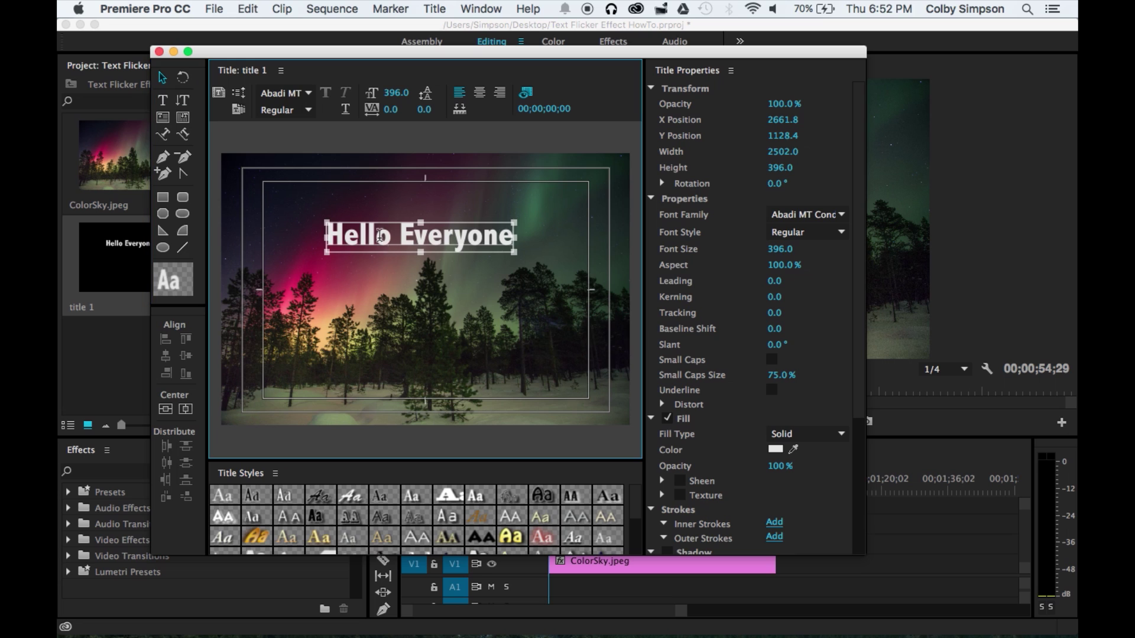
{"action": "double_click", "coordinate": [379, 235]}
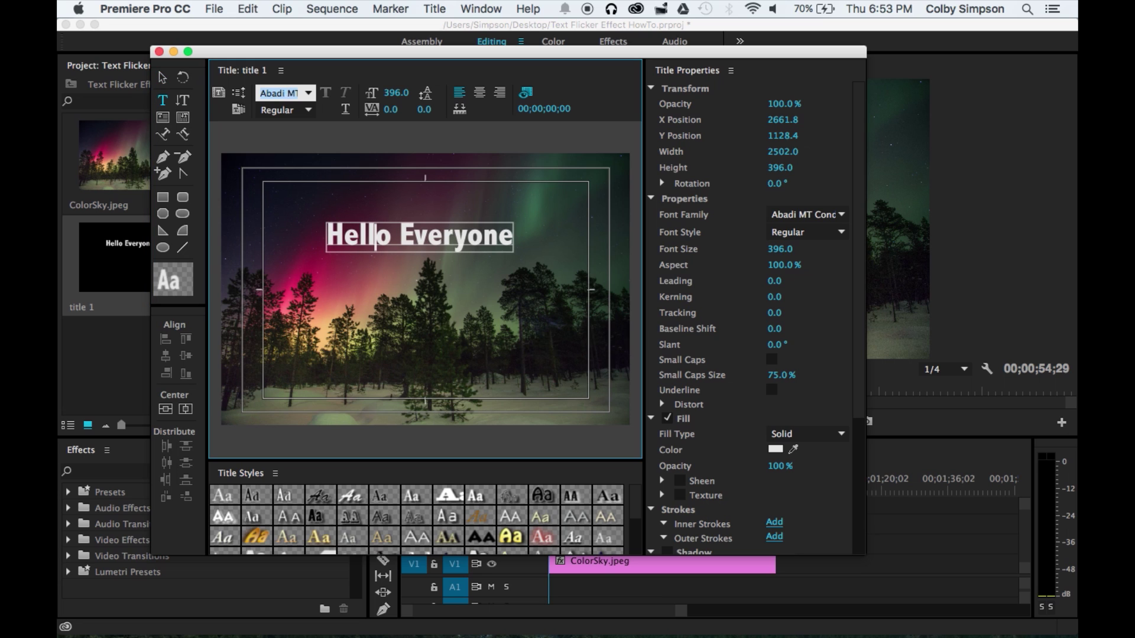
{"action": "type", "text": "Big John"}
{"action": "key", "text": "Return"}
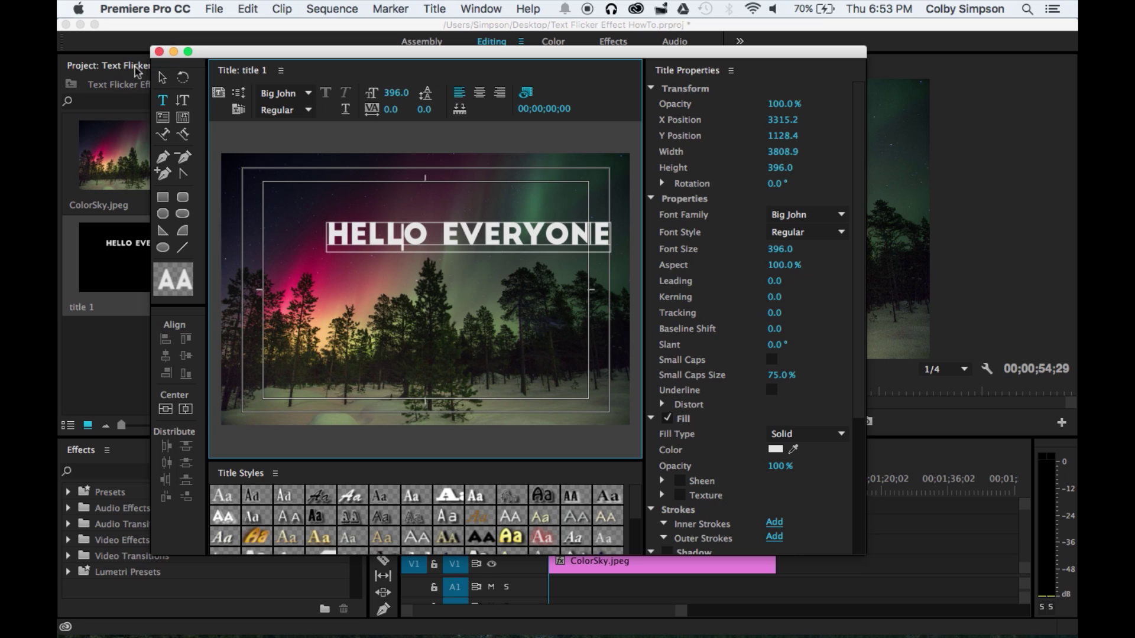
{"action": "left_click", "coordinate": [162, 78]}
{"action": "left_click_drag", "start_coordinate": [364, 242], "coordinate": [332, 224]}
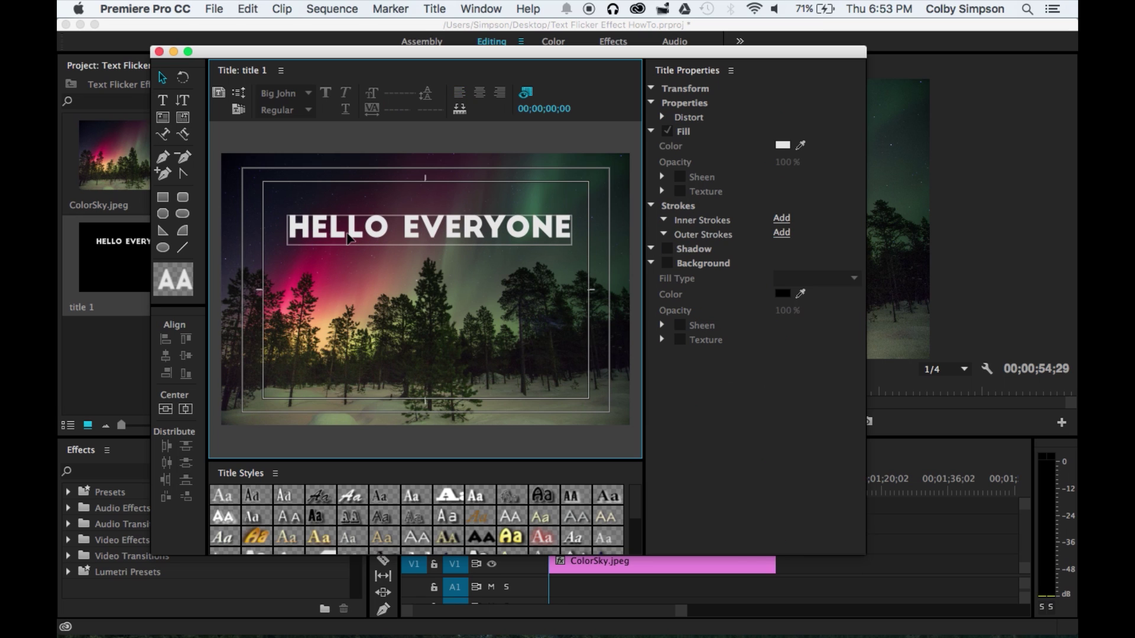
{"action": "left_click", "coordinate": [349, 238]}
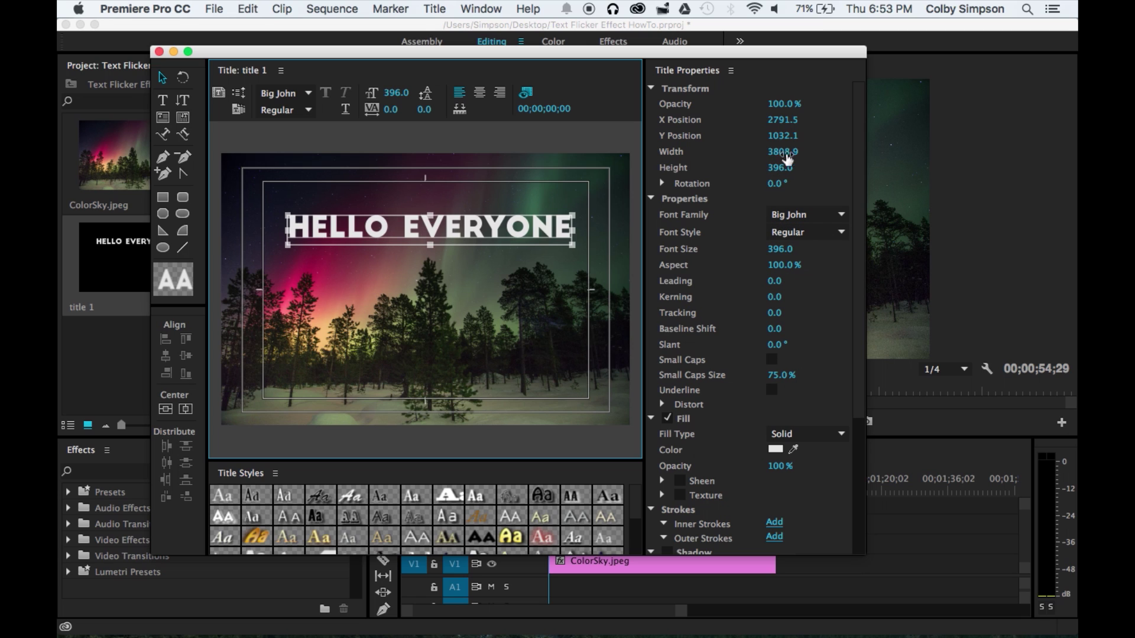
Set the text opacity to 70%, move it down to X 2812.9, Y 1866.5, and close the Titler.
{"action": "left_click_drag", "start_coordinate": [783, 104], "coordinate": [780, 105]}
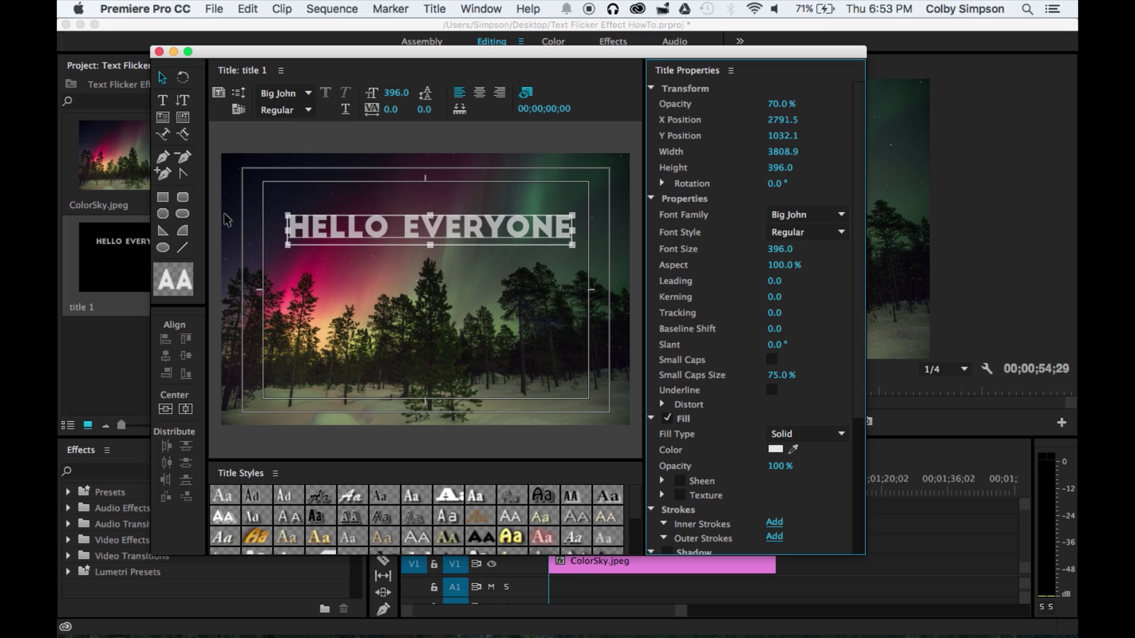
{"action": "left_click_drag", "start_coordinate": [343, 236], "coordinate": [351, 294]}
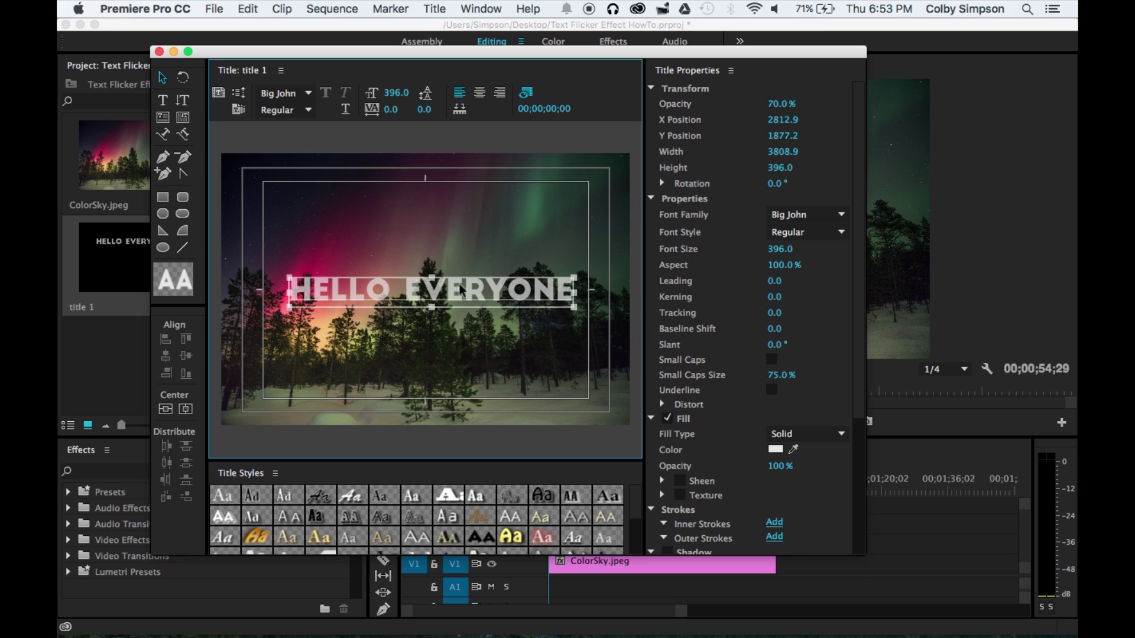
{"action": "key", "text": "Up"}
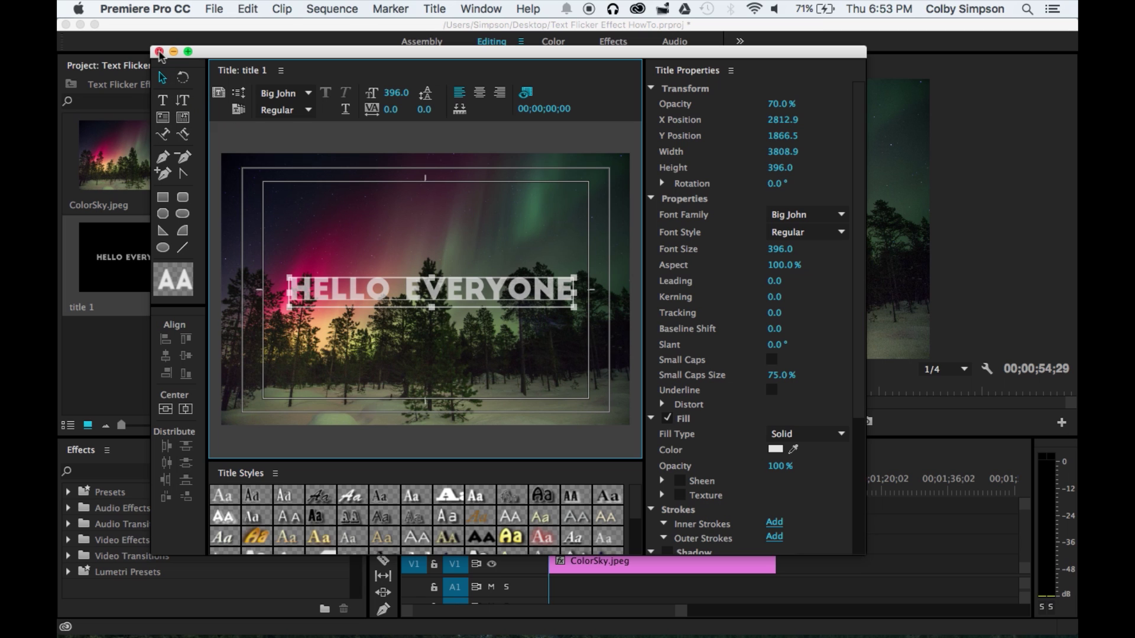
{"action": "left_click", "coordinate": [158, 52]}
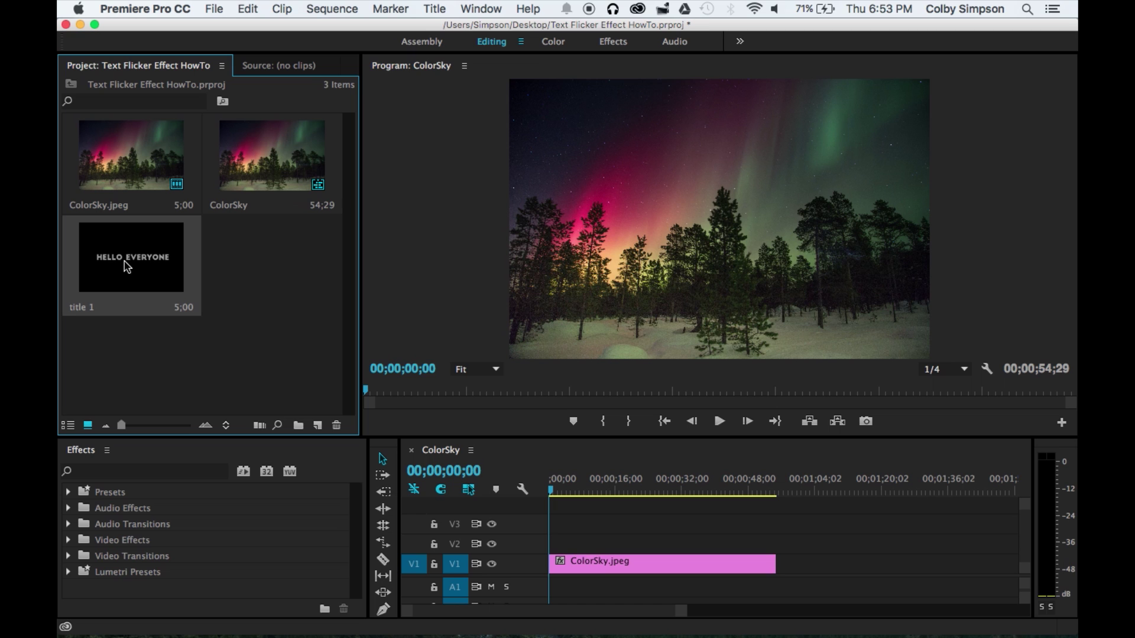
Place title 1 on V2 above the aurora photo and Option-drag a copy, title 1 Copy 01, earlier.
{"action": "left_click_drag", "start_coordinate": [126, 267], "coordinate": [581, 546]}
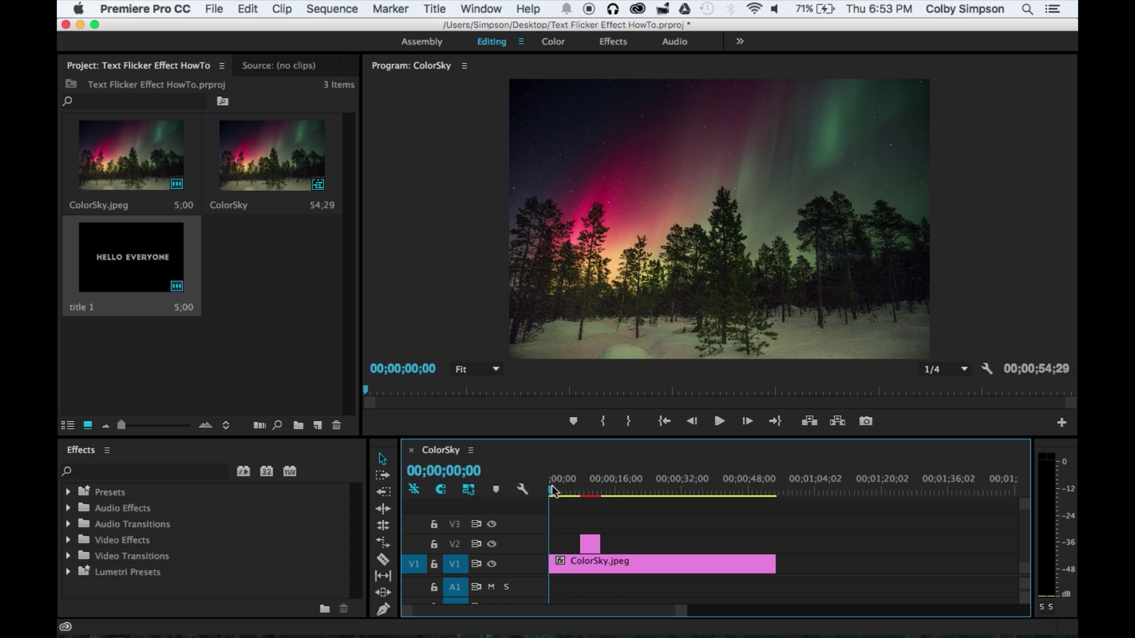
{"action": "left_click_drag", "start_coordinate": [553, 490], "coordinate": [590, 485]}
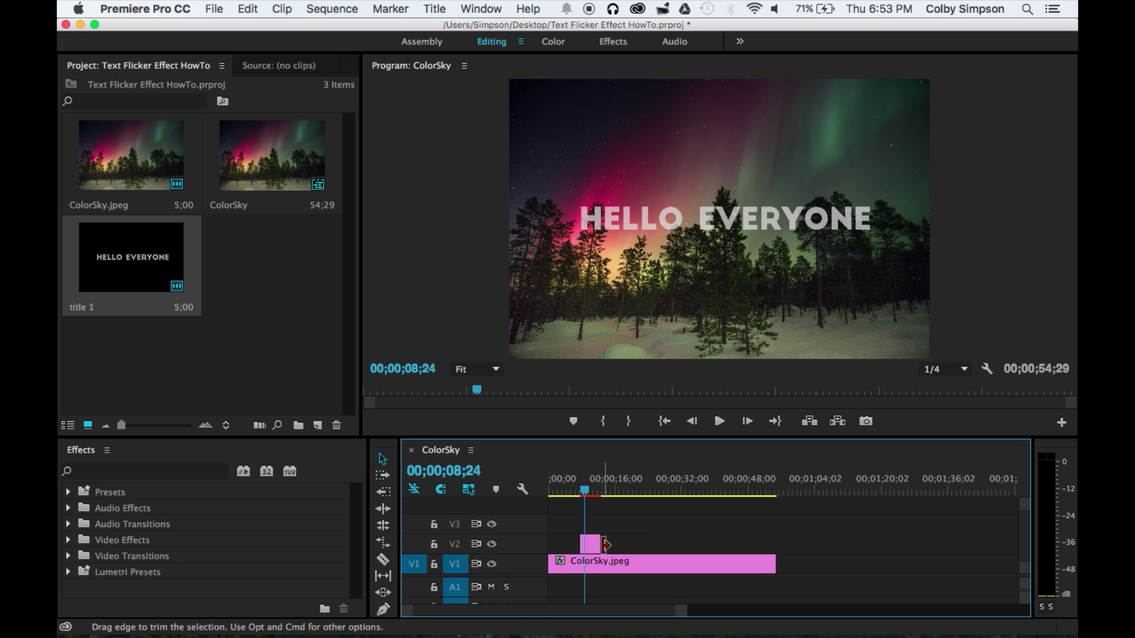
{"action": "key", "text": "="}
{"action": "left_click_drag", "start_coordinate": [631, 608], "coordinate": [576, 604]}
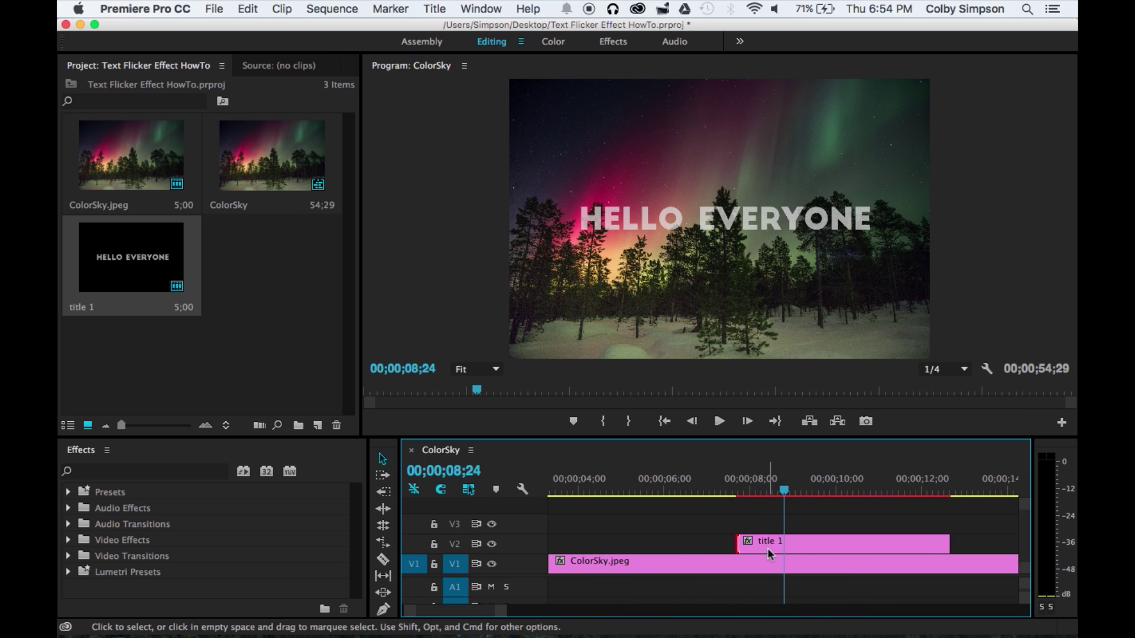
{"action": "left_click_drag", "start_coordinate": [767, 548], "coordinate": [582, 545]}
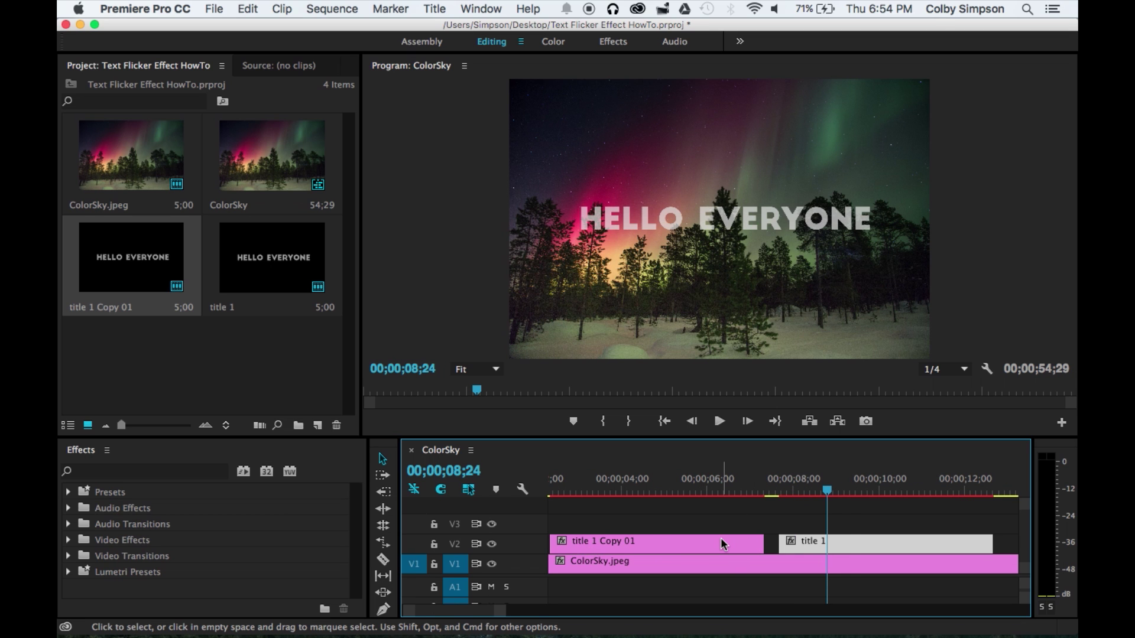
{"action": "scroll", "coordinate": [721, 538], "scroll_direction": "up", "scroll_amount": 1}
Trim the title 1 Copy 01 clip on V2 to a single frame at about 00;00;07;07.
{"action": "left_click_drag", "start_coordinate": [578, 542], "coordinate": [771, 554]}
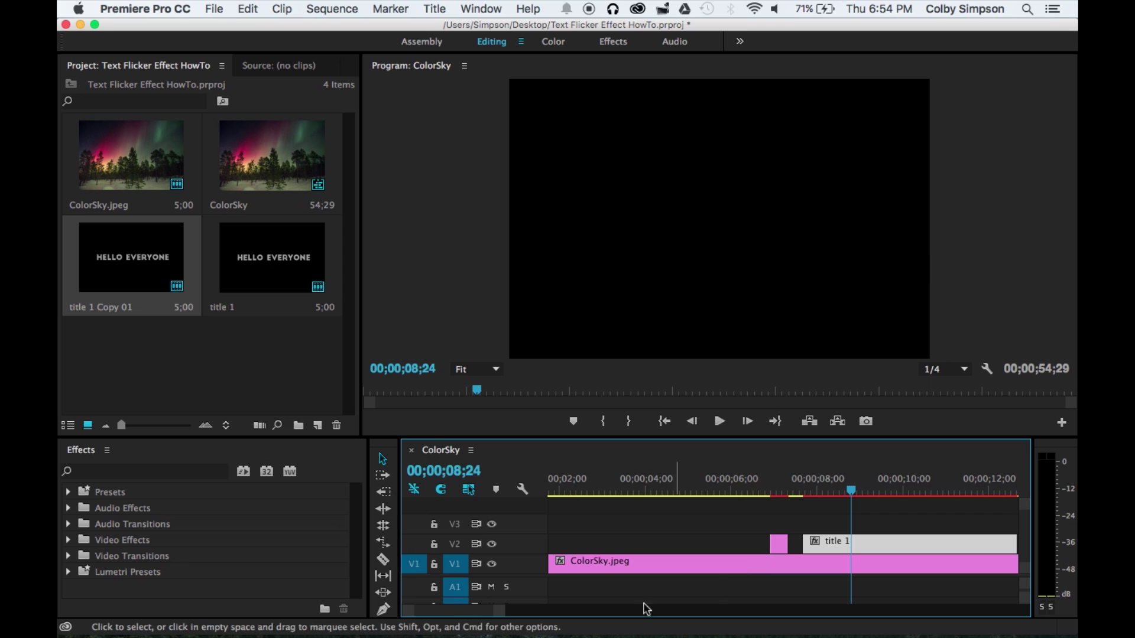
{"action": "mouse_move", "coordinate": [504, 617]}
{"action": "left_mouse_down"}
{"action": "mouse_move", "coordinate": [520, 617]}
{"action": "mouse_move", "coordinate": [494, 614]}
{"action": "left_mouse_up"}
{"action": "scroll", "coordinate": [587, 566], "scroll_direction": "up", "scroll_amount": 5}
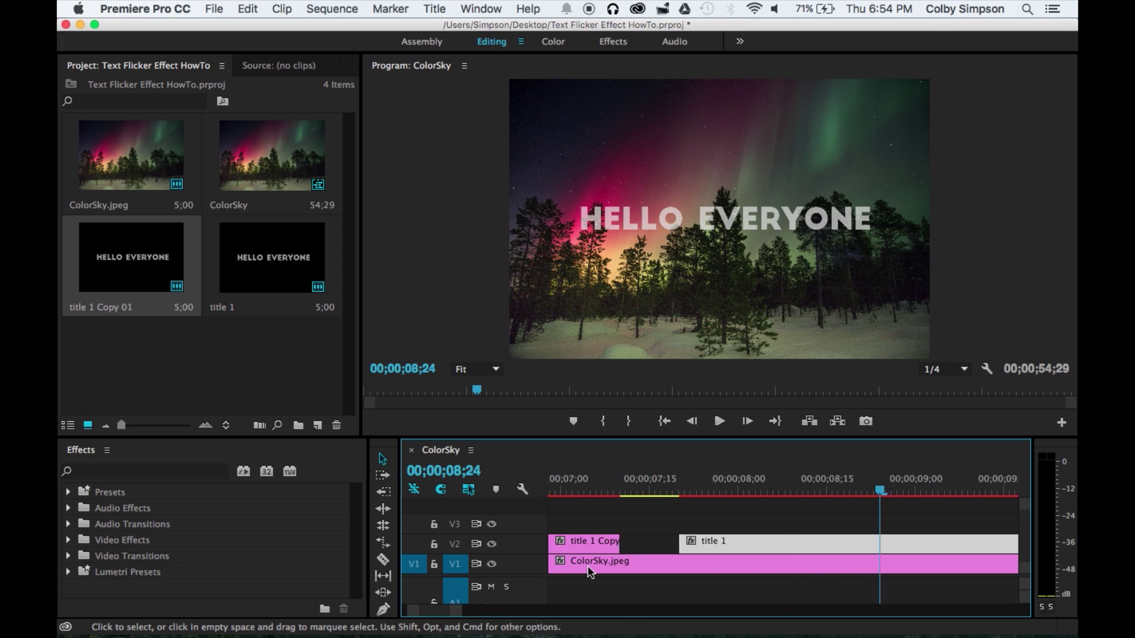
{"action": "left_click_drag", "start_coordinate": [641, 542], "coordinate": [570, 554]}
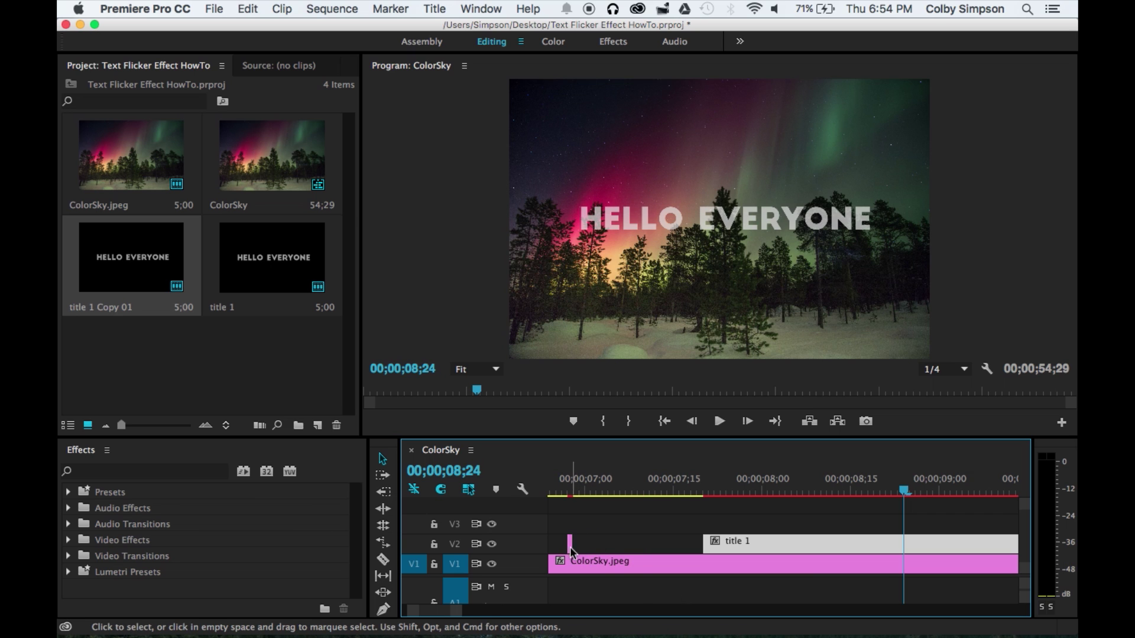
{"action": "left_click_drag", "start_coordinate": [459, 618], "coordinate": [444, 613]}
{"action": "scroll", "coordinate": [614, 542], "scroll_direction": "up", "scroll_amount": 10}
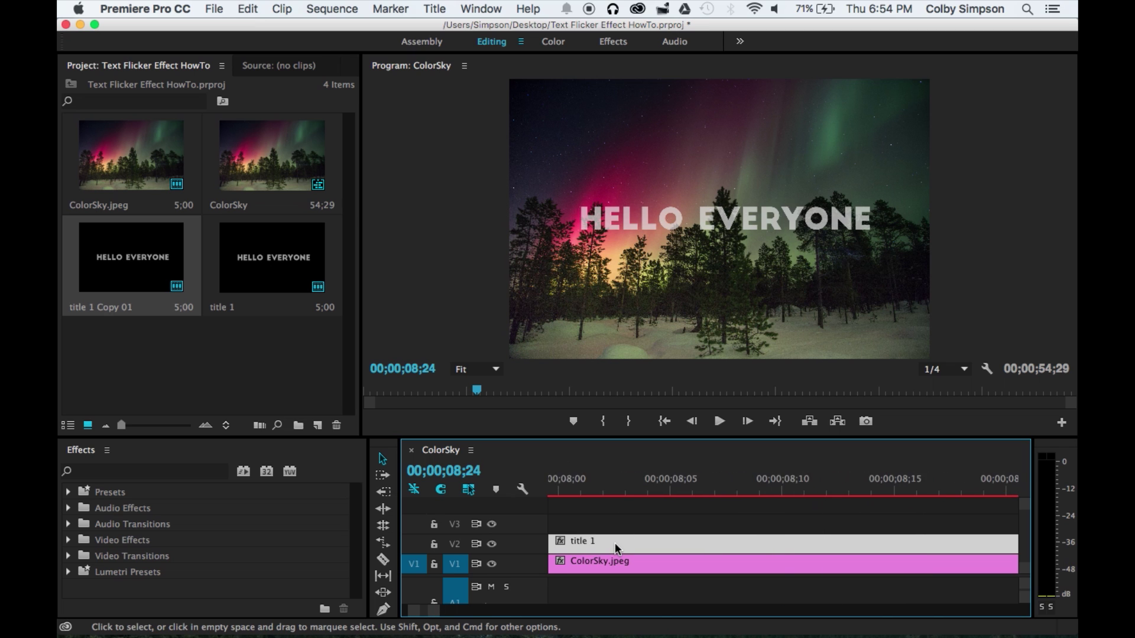
{"action": "scroll", "coordinate": [614, 542], "scroll_direction": "down", "scroll_amount": 5}
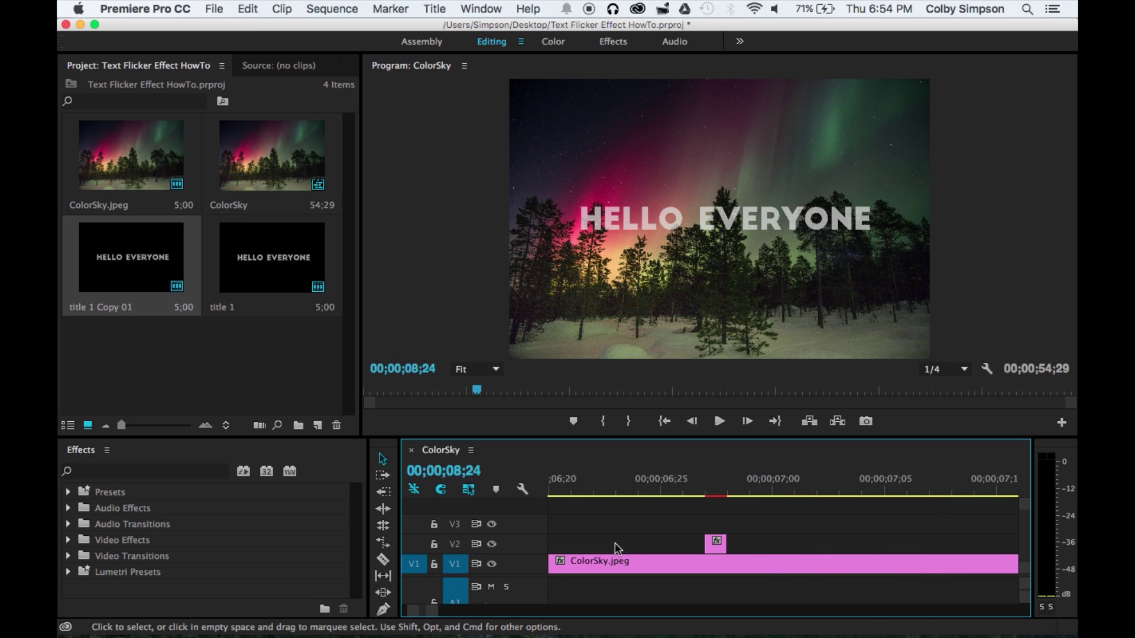
{"action": "left_click_drag", "start_coordinate": [717, 544], "coordinate": [935, 553]}
Make three one-frame title flashes spaced apart before title 1, then Option-drag copies of them after it.
{"action": "scroll", "coordinate": [935, 553], "scroll_direction": "down", "scroll_amount": 2}
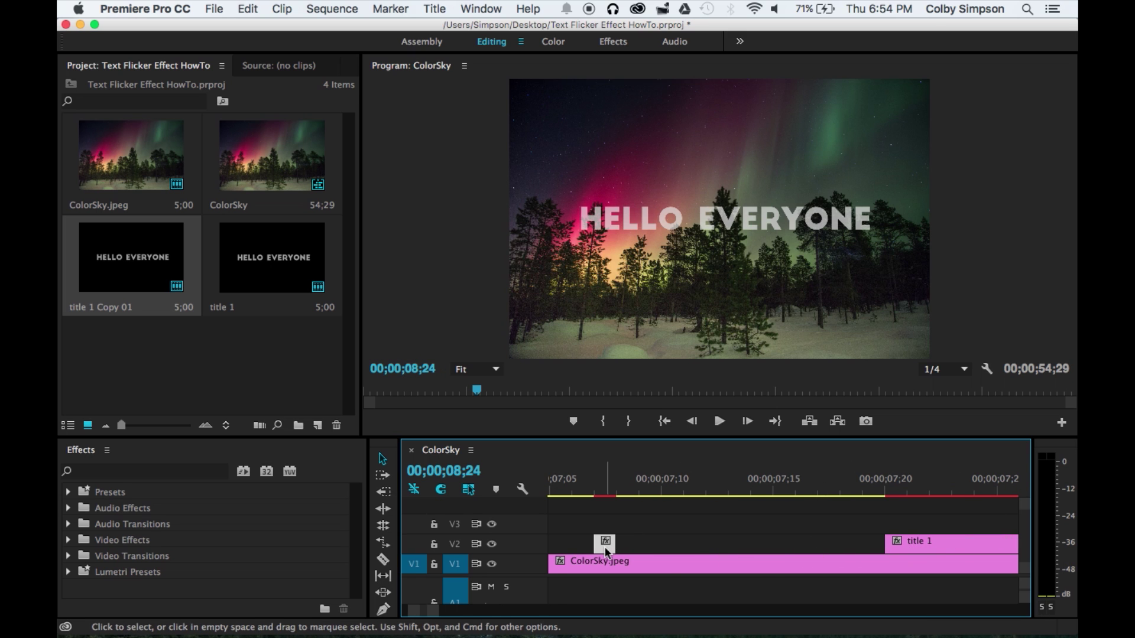
{"action": "left_click_drag", "start_coordinate": [604, 544], "coordinate": [807, 553]}
{"action": "left_click_drag", "start_coordinate": [803, 542], "coordinate": [683, 547]}
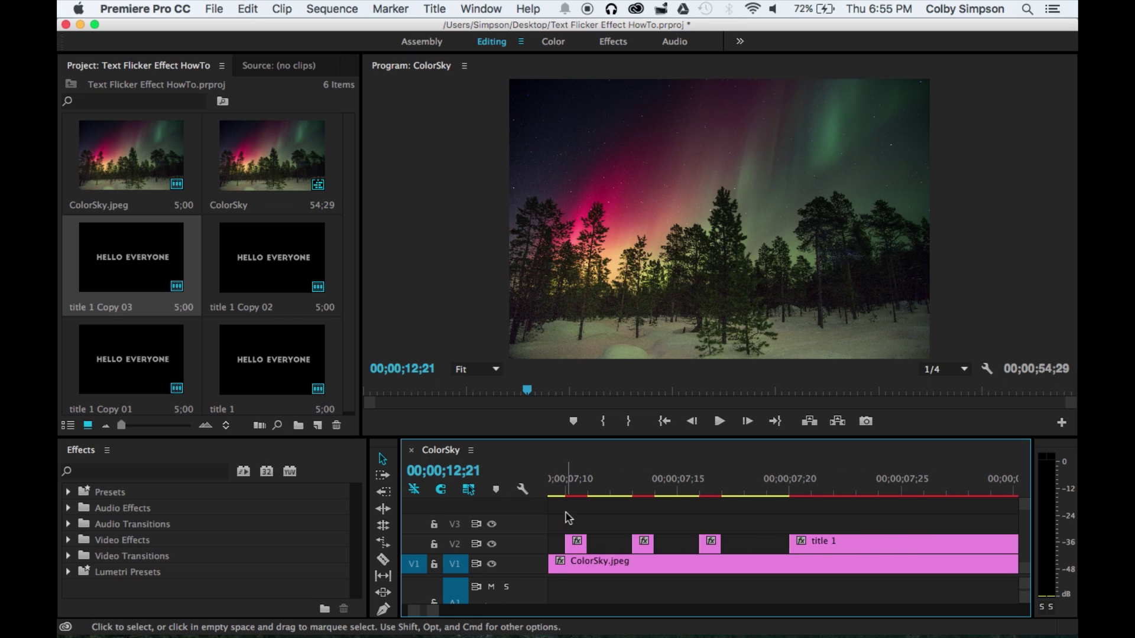
{"action": "left_click_drag", "start_coordinate": [569, 517], "coordinate": [711, 543]}
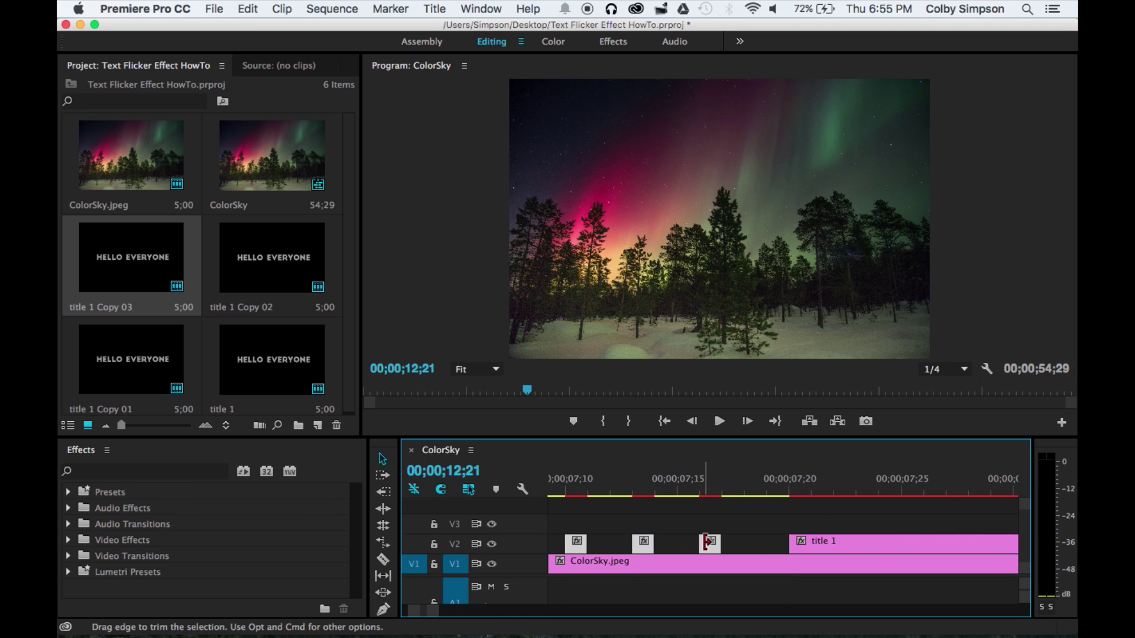
{"action": "left_click_drag", "start_coordinate": [718, 544], "coordinate": [1036, 548]}
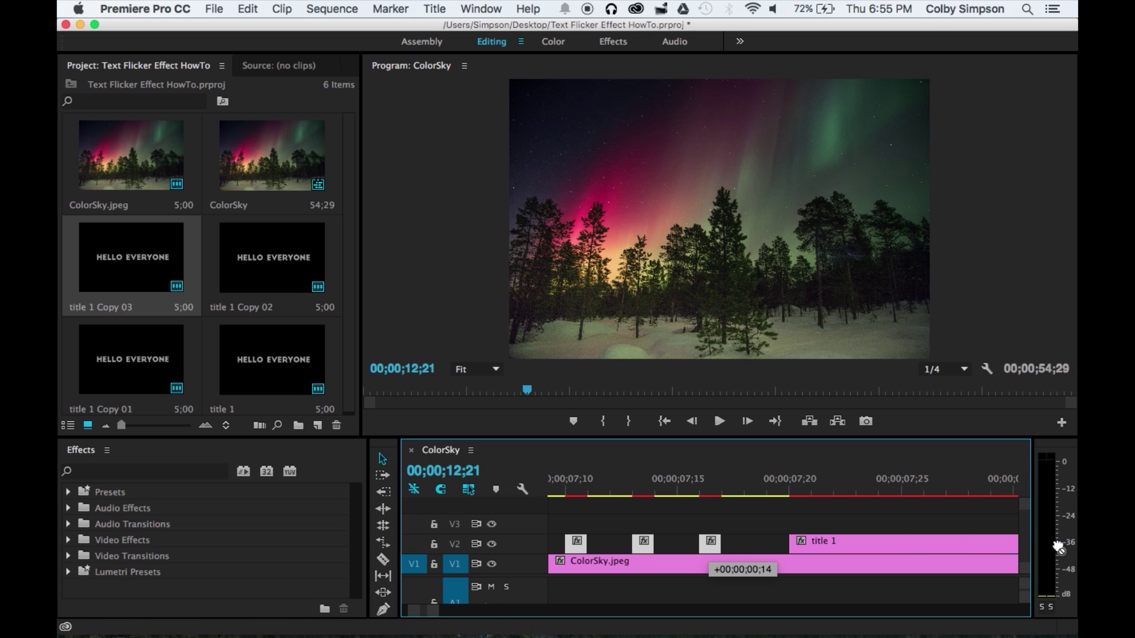
{"action": "left_click_drag", "start_coordinate": [1058, 547], "coordinate": [1005, 526]}
Spread the three copied one-frame flashes a few frames apart after title 1 ends, around 00;00;12;20.
{"action": "key", "text": "minus"}
{"action": "key", "text": "minus"}
{"action": "key", "text": "minus"}
{"action": "key", "text": "minus"}
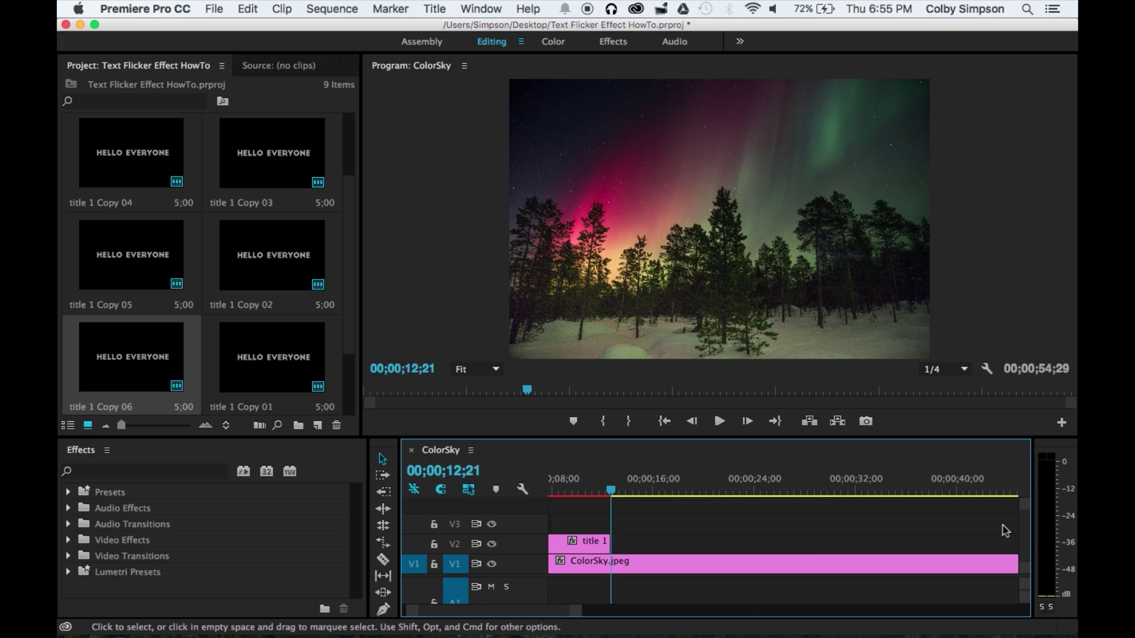
{"action": "scroll", "coordinate": [1005, 531], "scroll_direction": "up", "scroll_amount": 3}
{"action": "left_click_drag", "start_coordinate": [632, 507], "coordinate": [716, 543]}
{"action": "scroll", "coordinate": [722, 536], "scroll_direction": "up", "scroll_amount": 10}
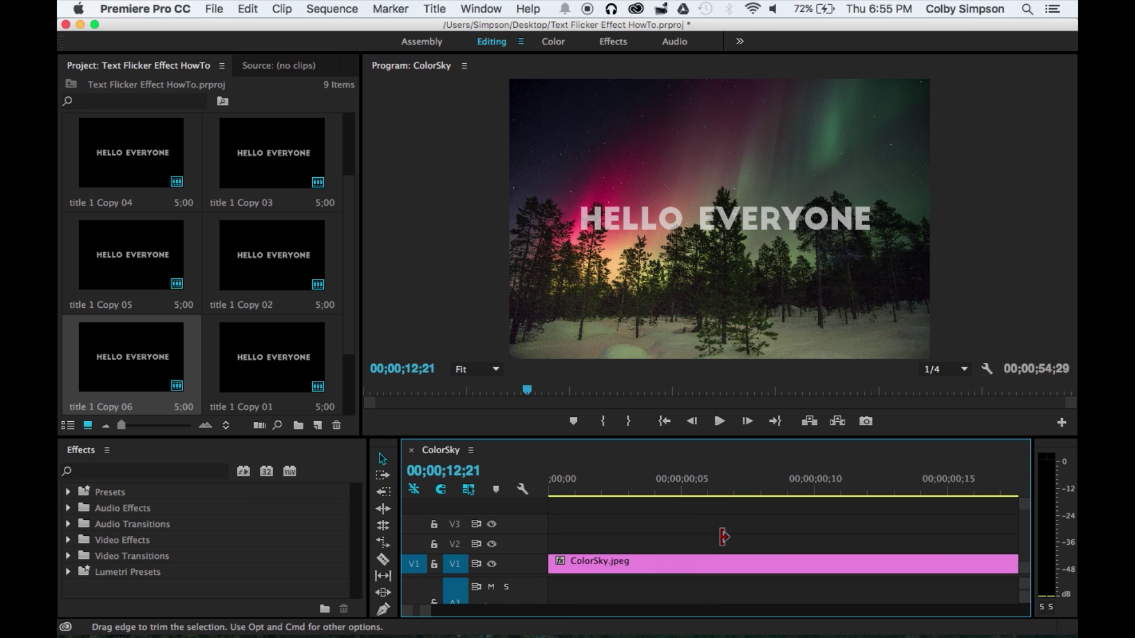
{"action": "scroll", "coordinate": [722, 536], "scroll_direction": "down", "scroll_amount": 15}
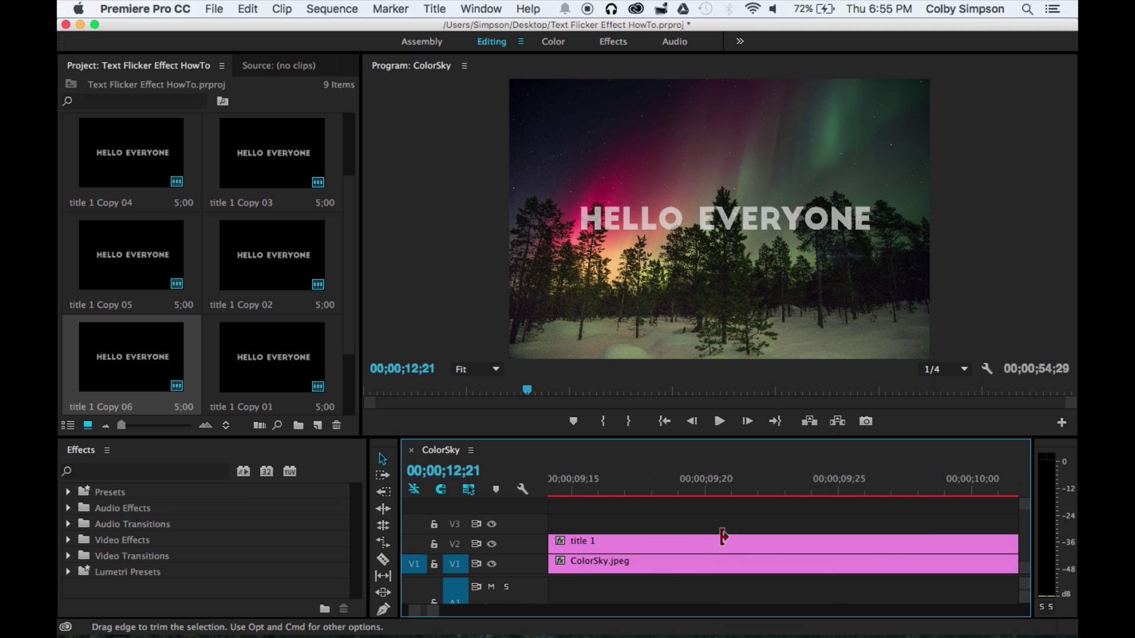
{"action": "scroll", "coordinate": [722, 537], "scroll_direction": "down", "scroll_amount": 10}
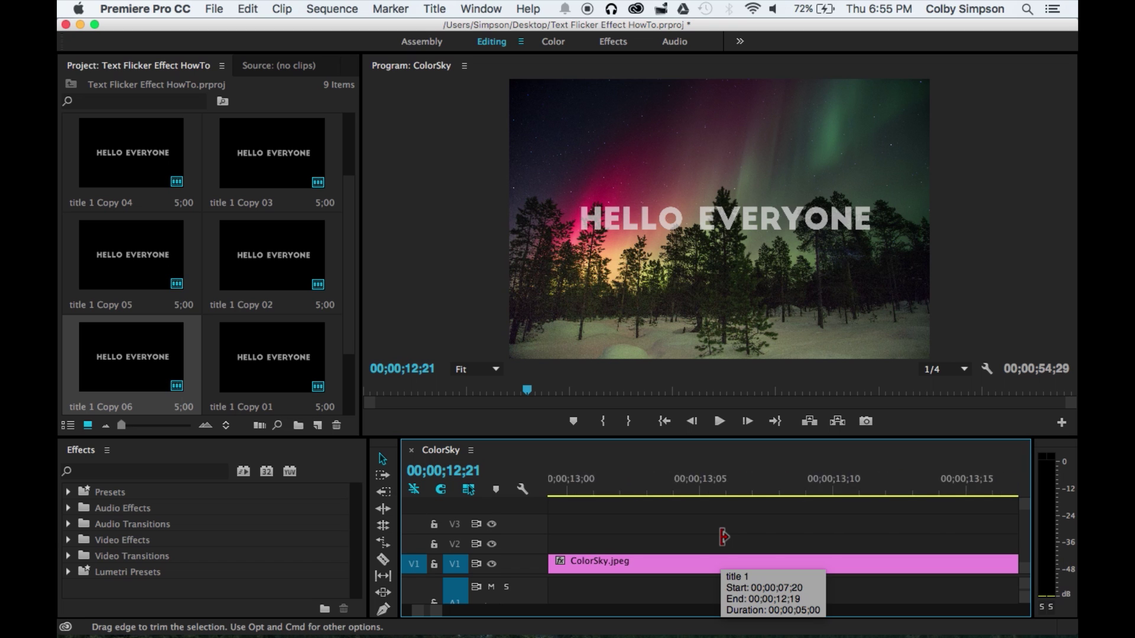
{"action": "scroll", "coordinate": [722, 536], "scroll_direction": "up", "scroll_amount": 3}
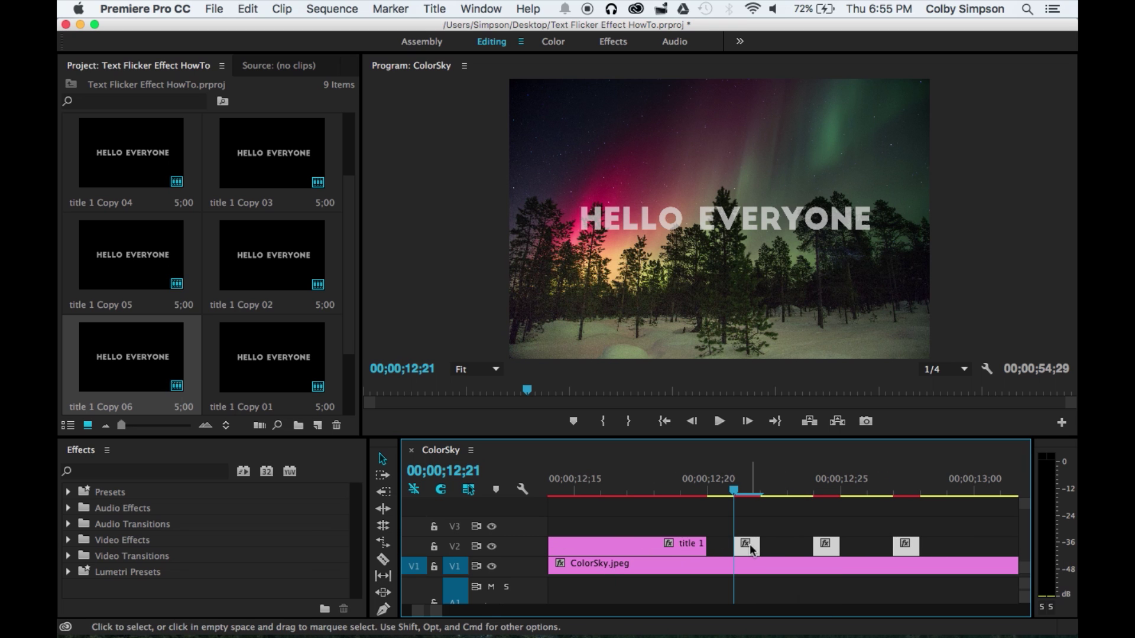
{"action": "left_click_drag", "start_coordinate": [751, 550], "coordinate": [804, 550]}
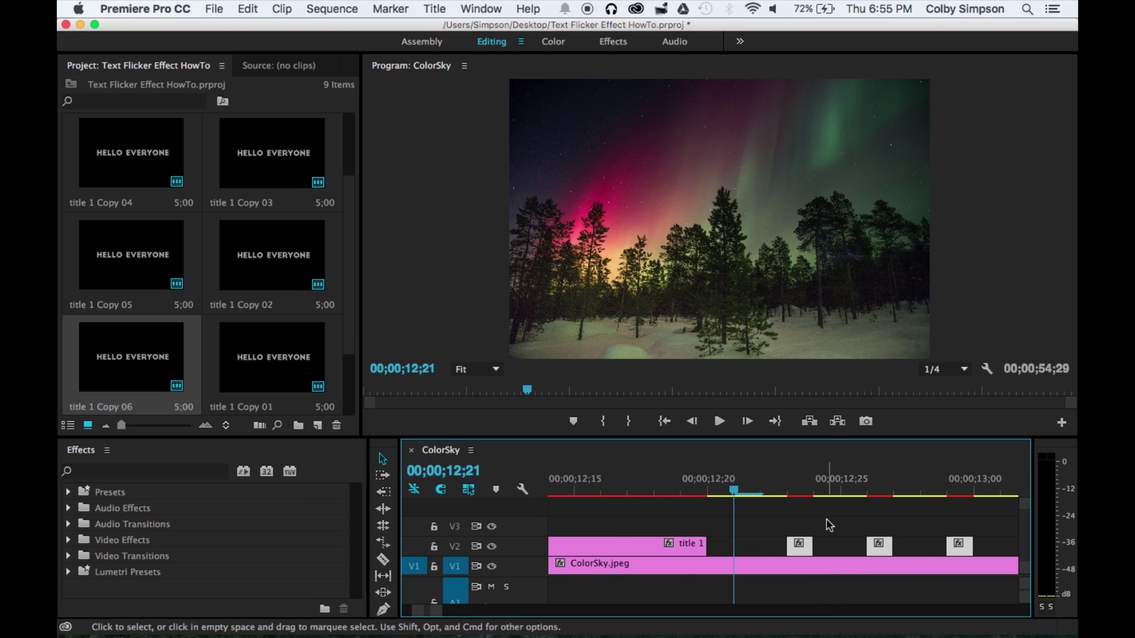
{"action": "left_click", "coordinate": [829, 525]}
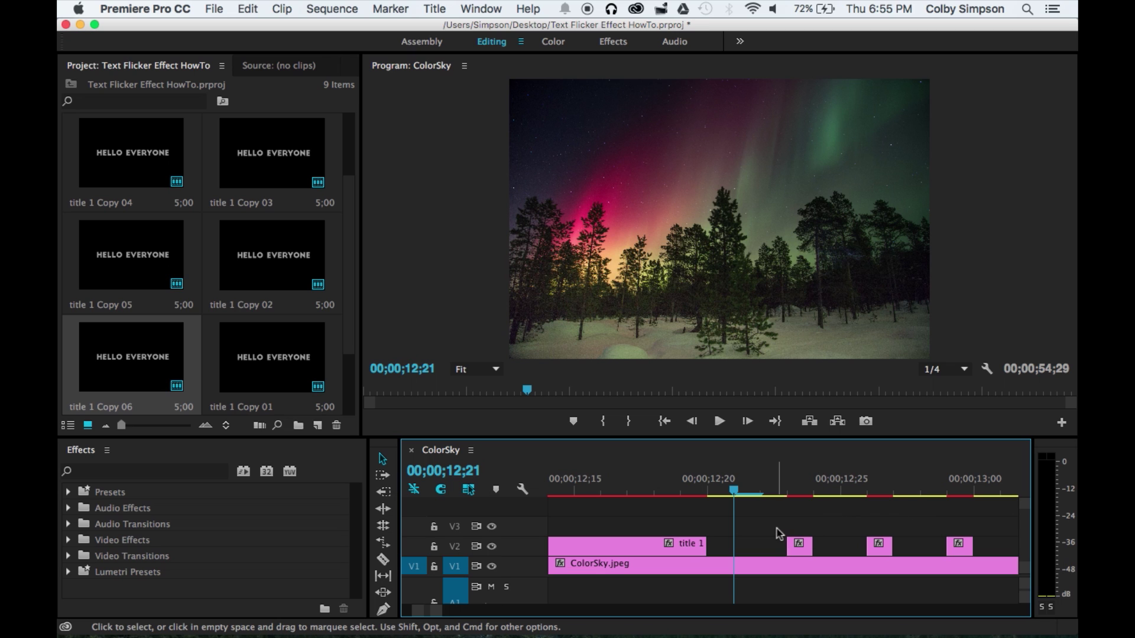
{"action": "key", "text": "backslash"}
{"action": "key", "text": "minus"}
{"action": "key", "text": "minus"}
{"action": "key", "text": "minus"}
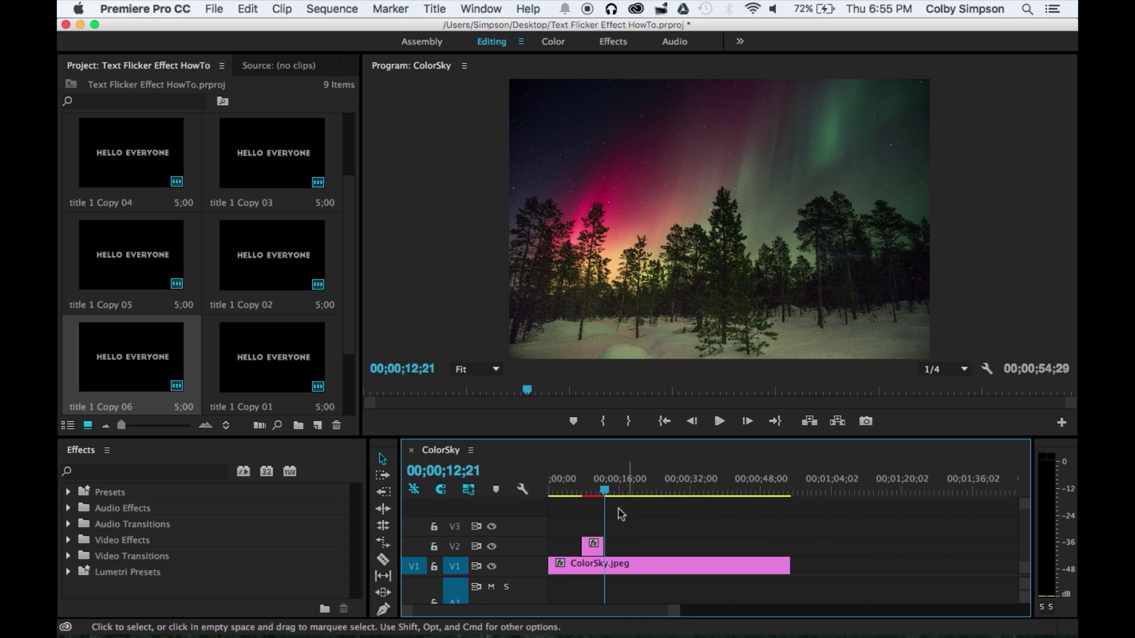
{"action": "left_click", "coordinate": [570, 491]}
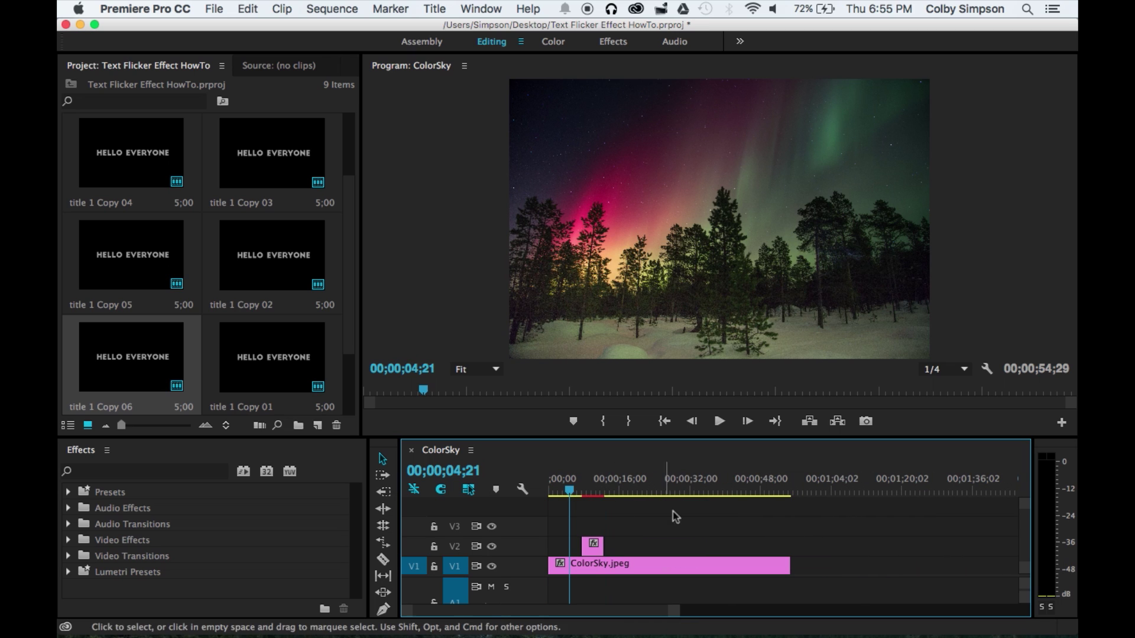
{"action": "key", "text": "space"}
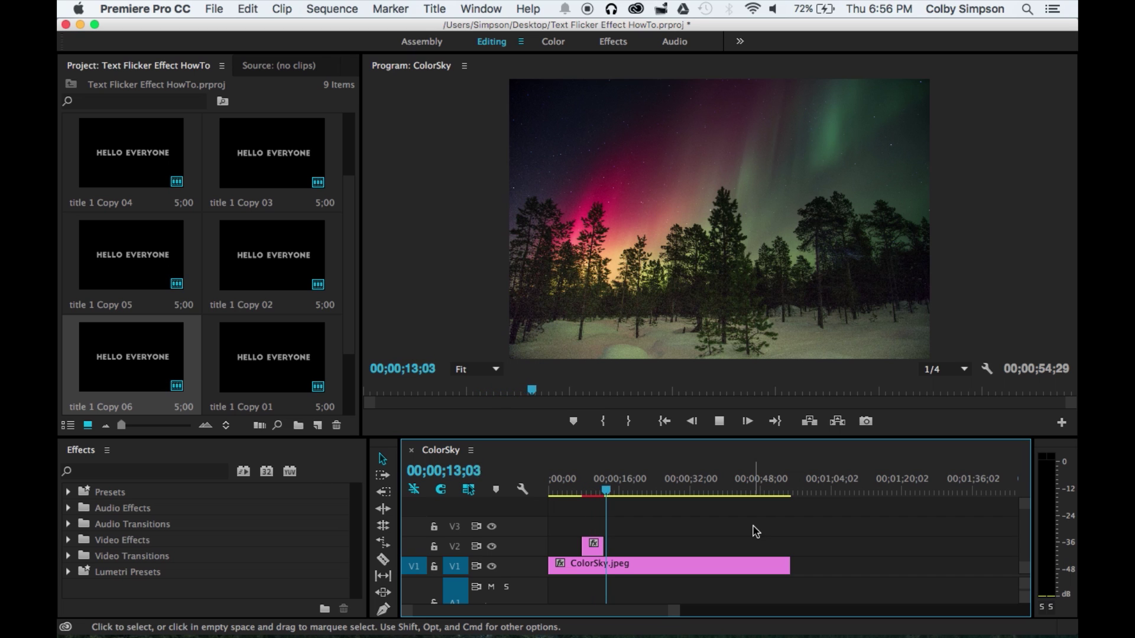
{"action": "key", "text": "space"}
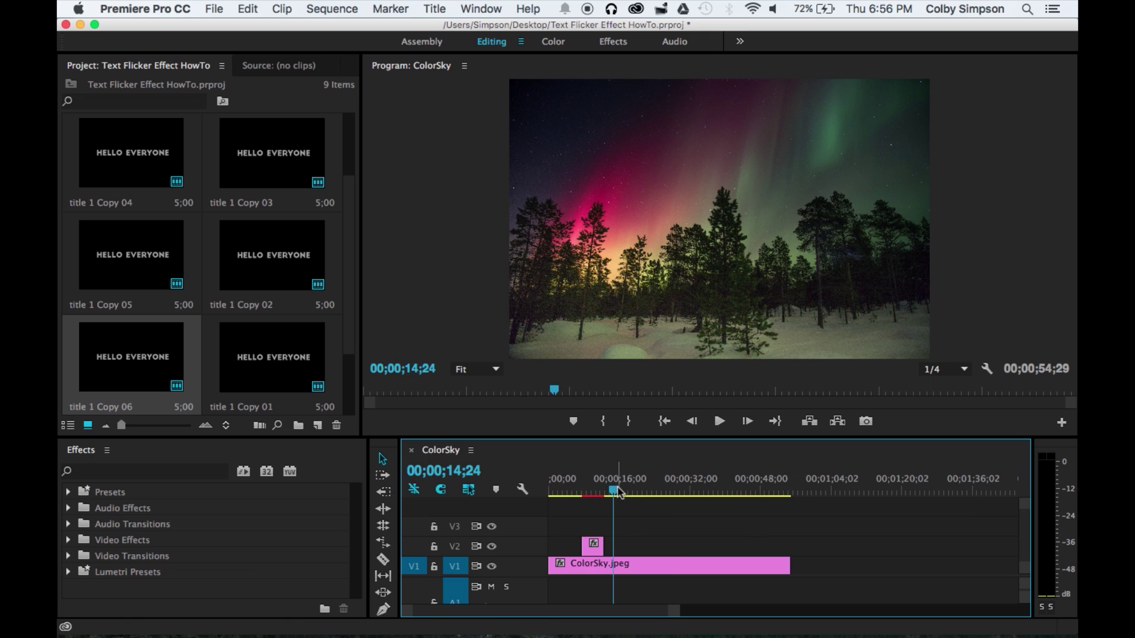
{"action": "left_click_drag", "start_coordinate": [615, 492], "coordinate": [606, 493]}
{"action": "left_click_drag", "start_coordinate": [609, 442], "coordinate": [596, 442]}
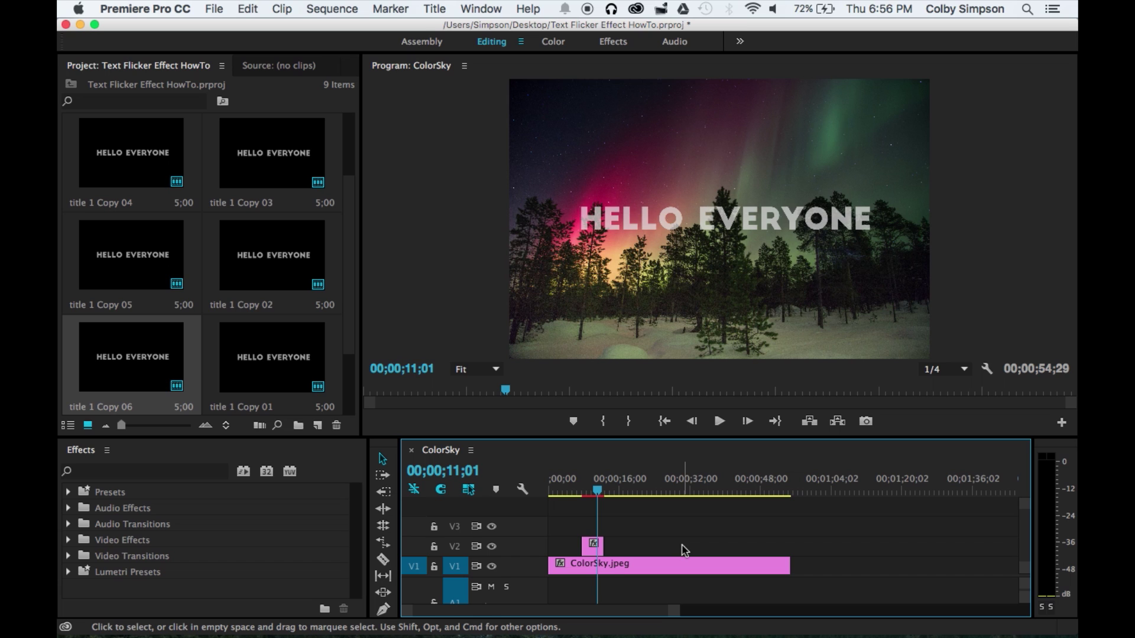
{"action": "scroll", "coordinate": [704, 527], "scroll_direction": "down", "scroll_amount": 1}
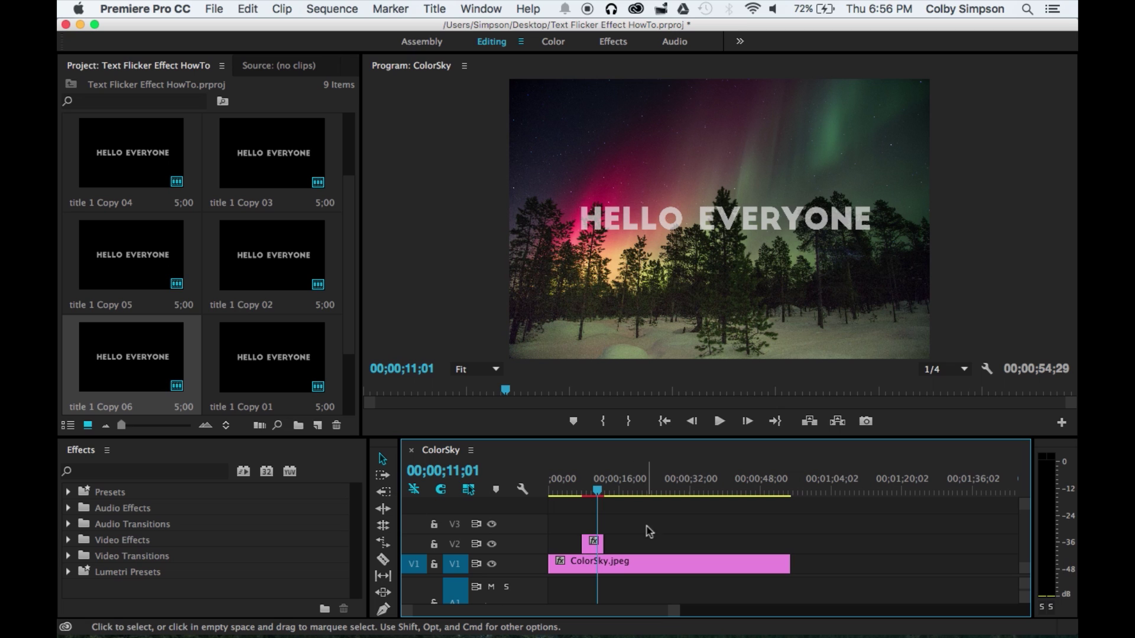
{"action": "left_click_drag", "start_coordinate": [598, 493], "coordinate": [591, 494]}
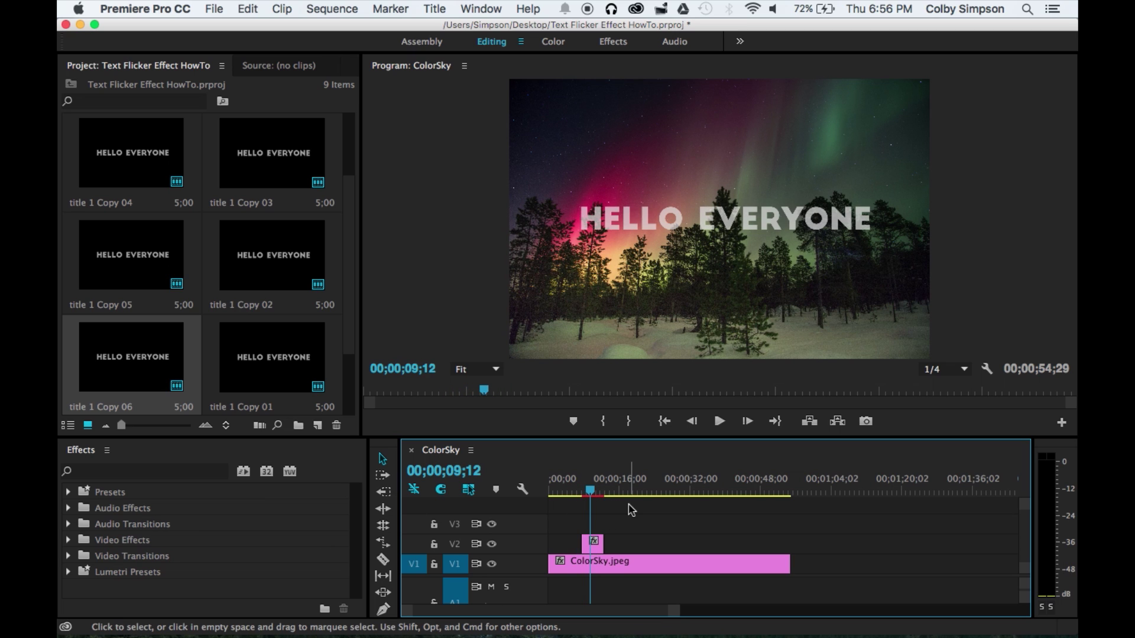